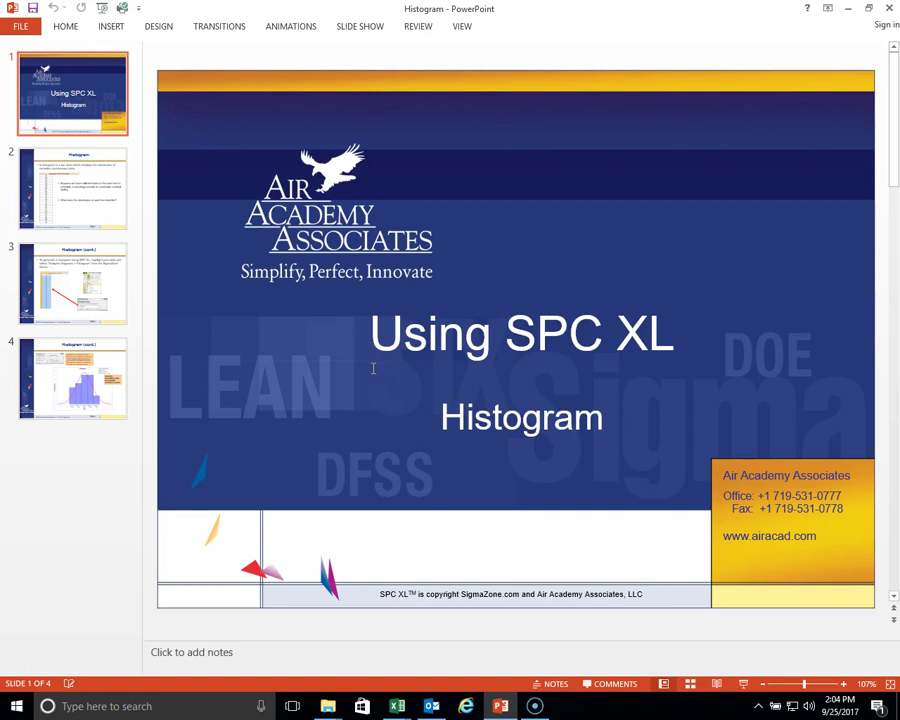
# Scroll from slide 2 to slide 3, 'Histogram (cont.)', on generating an SPC XL histogram.
pyautogui.scroll(-1, 373, 369)
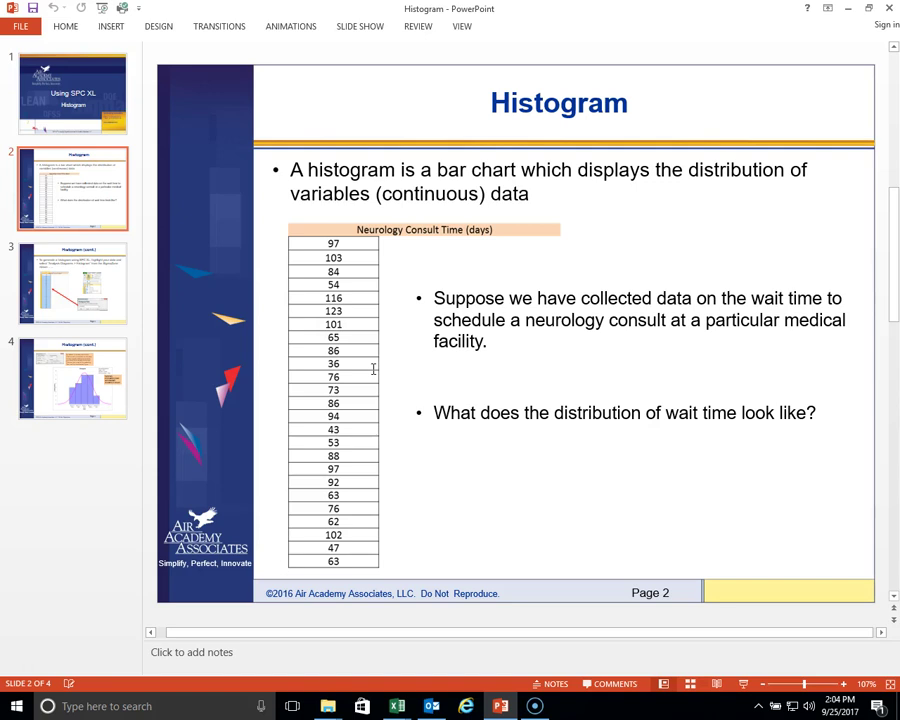
pyautogui.click(371, 357)
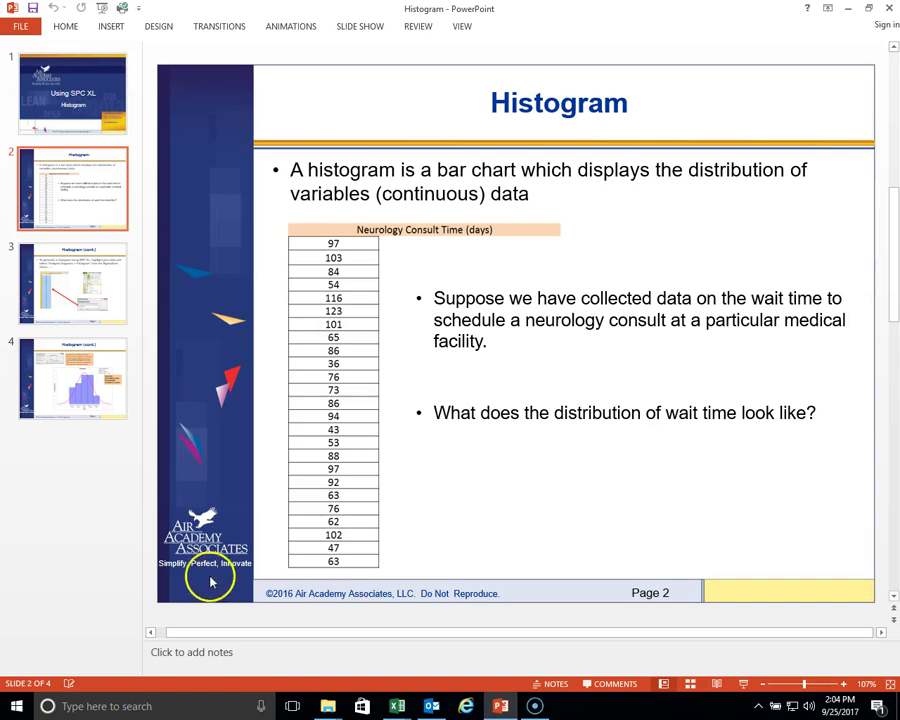
pyautogui.scroll(-1, 344, 527)
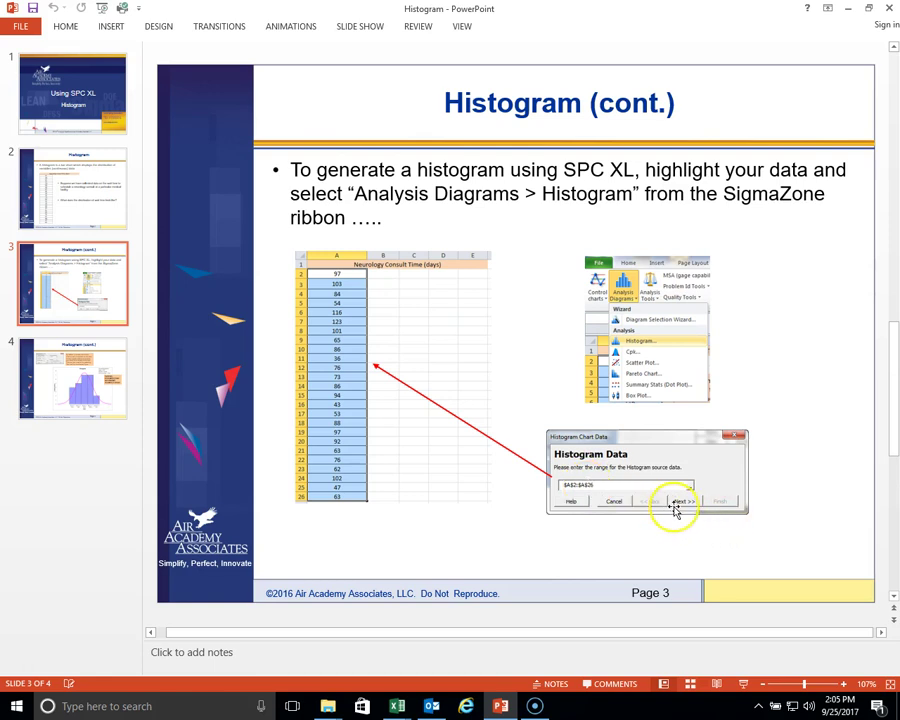
# Advance to slide 4's example histogram with normal curve (Mean 79.2, Std Dev 22.967).
pyautogui.scroll(-1, 676, 510)
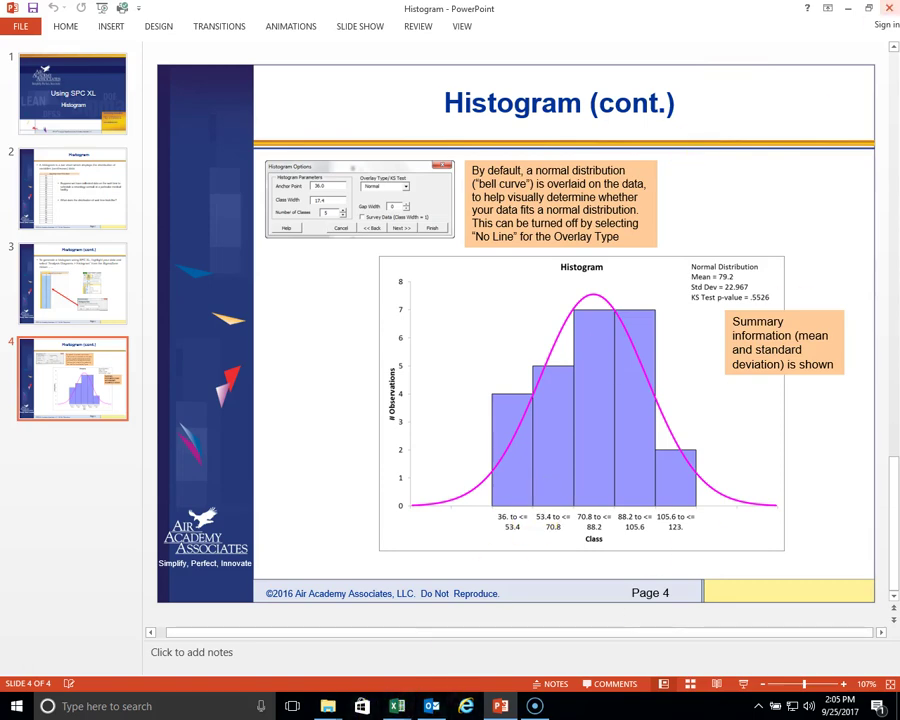
# Minimize PowerPoint and bring the SPC XL Webinar 1 Excel workbook to the front.
pyautogui.click(850, 10)
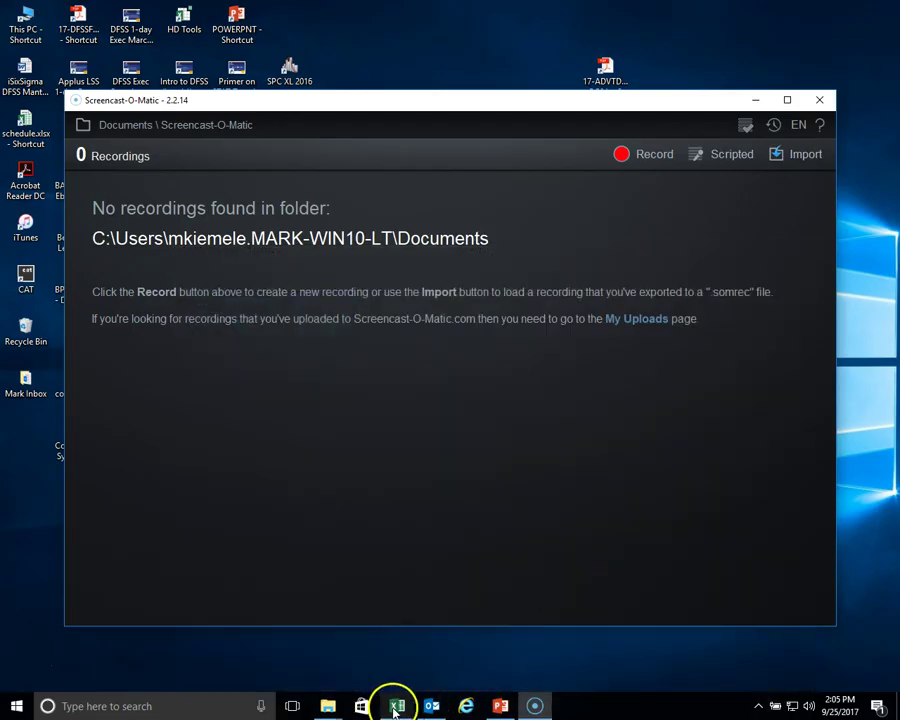
pyautogui.moveTo(396, 708)
pyautogui.click(416, 625)
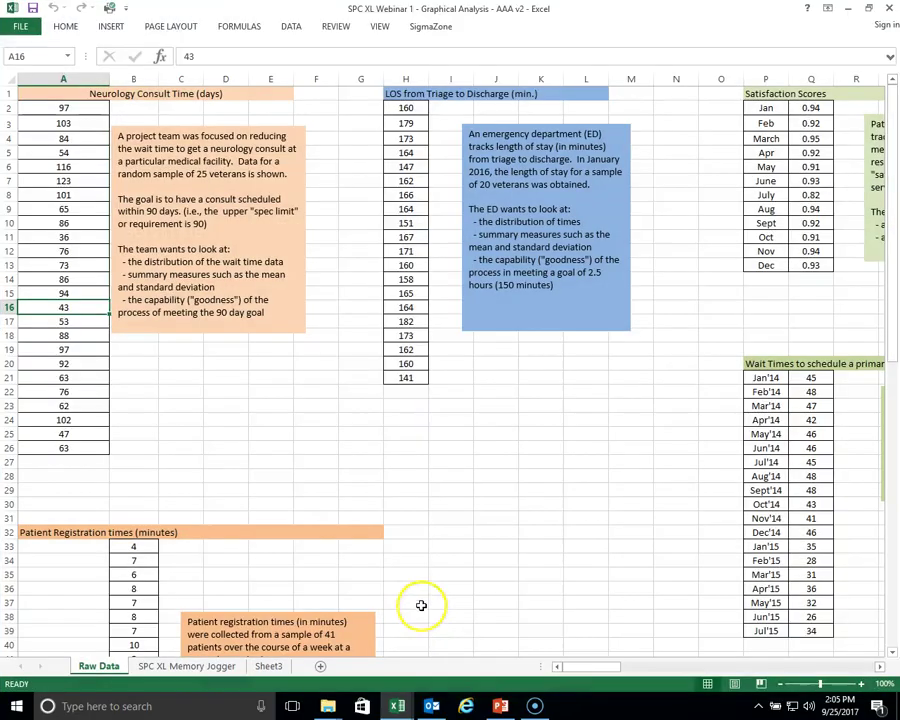
# Select the 25 wait times in A2:A26 and open SPC XL's Analysis Diagrams selection wizard.
pyautogui.click(64, 109)
pyautogui.moveTo(64, 109); pyautogui.dragTo(58, 453)
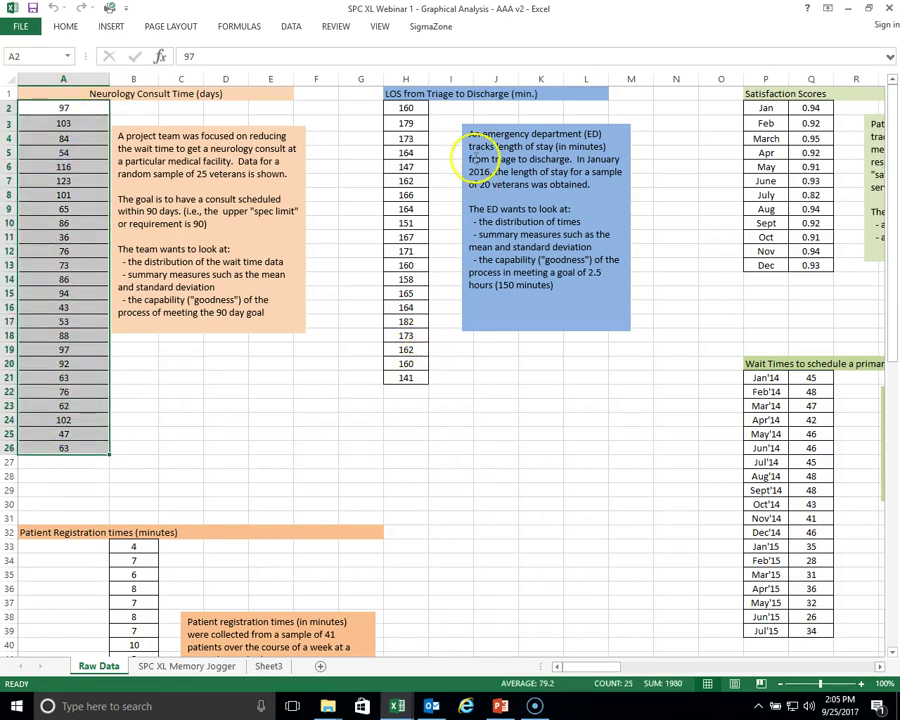
pyautogui.click(418, 27)
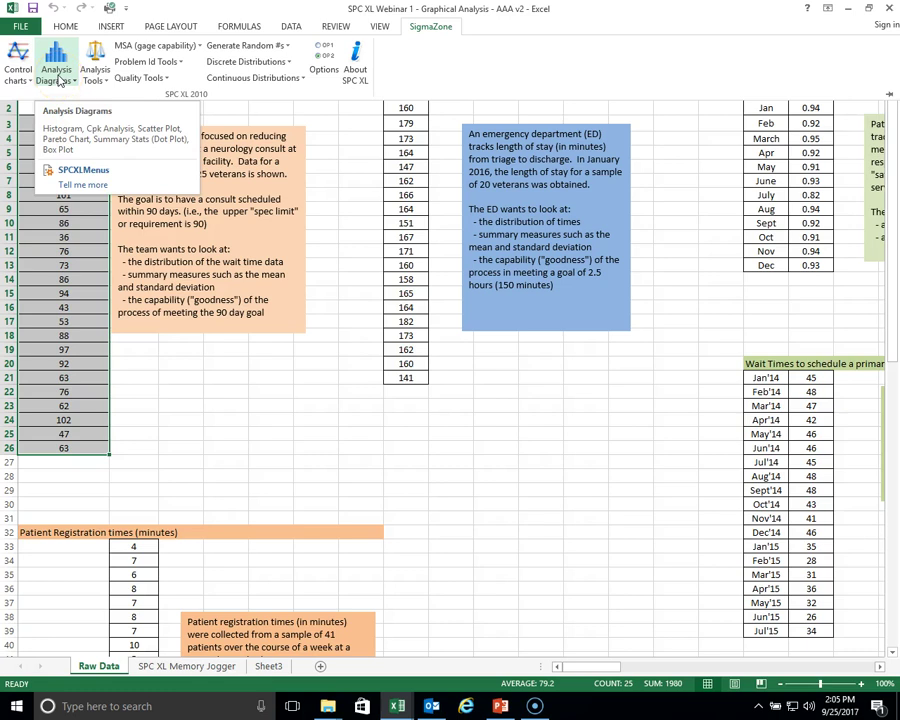
pyautogui.click(58, 78)
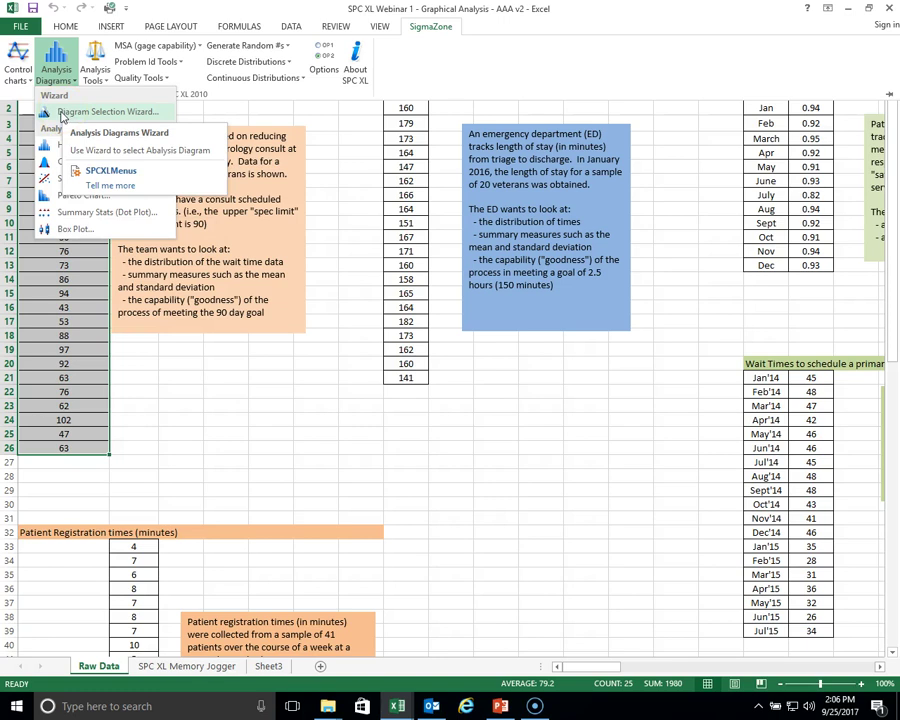
pyautogui.click(62, 115)
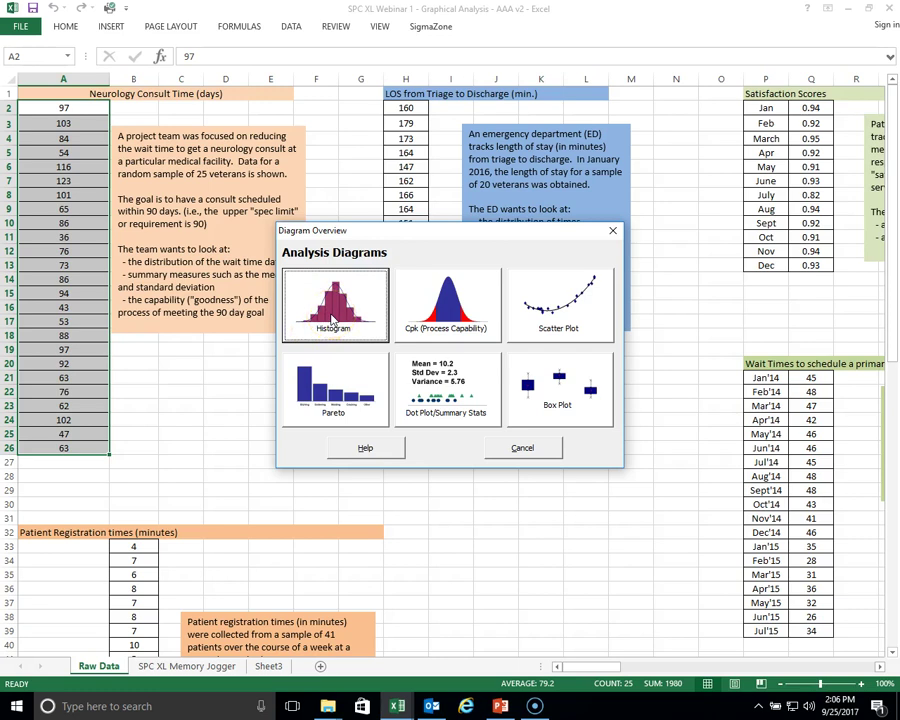
# Choose Histogram and accept the $A$2:$A$26 range to build the histogram sheet.
pyautogui.click(334, 315)
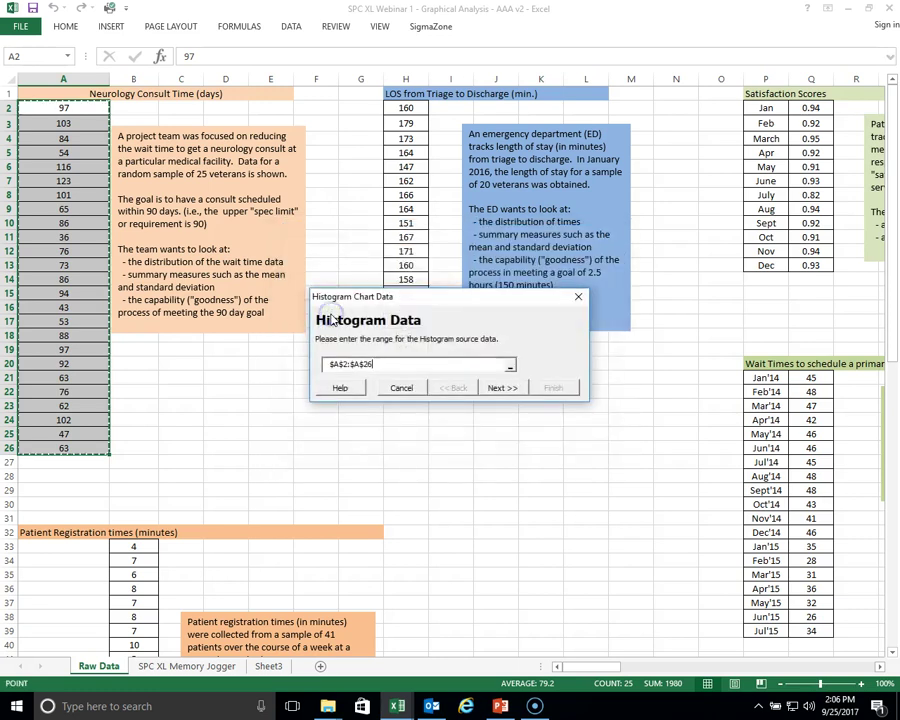
pyautogui.click(502, 388)
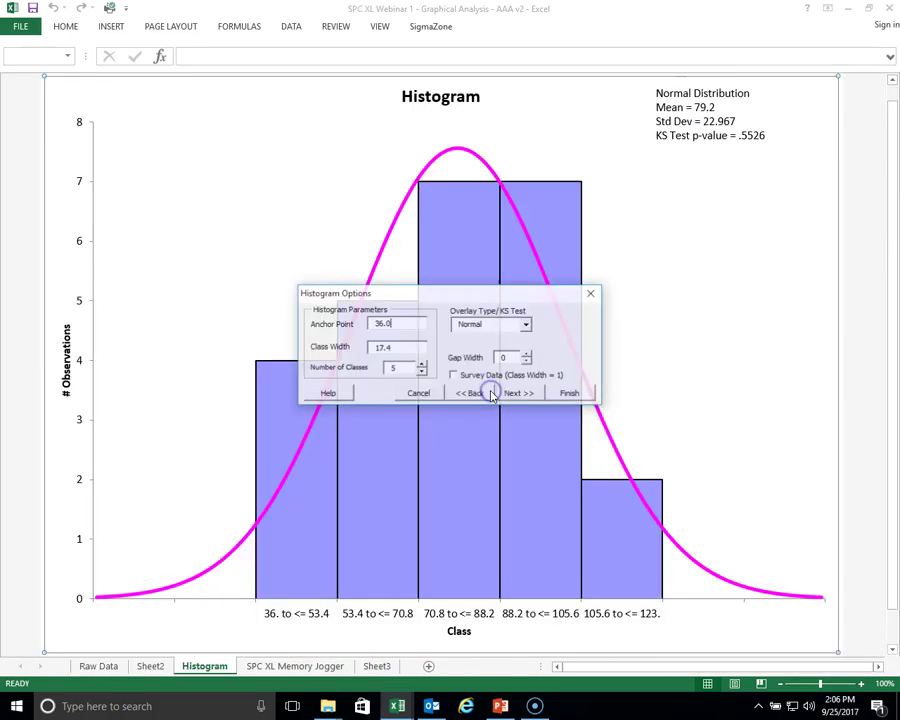
# Move the Histogram Options dialog to the upper right so all five bars show.
pyautogui.moveTo(525, 290); pyautogui.dragTo(807, 248)
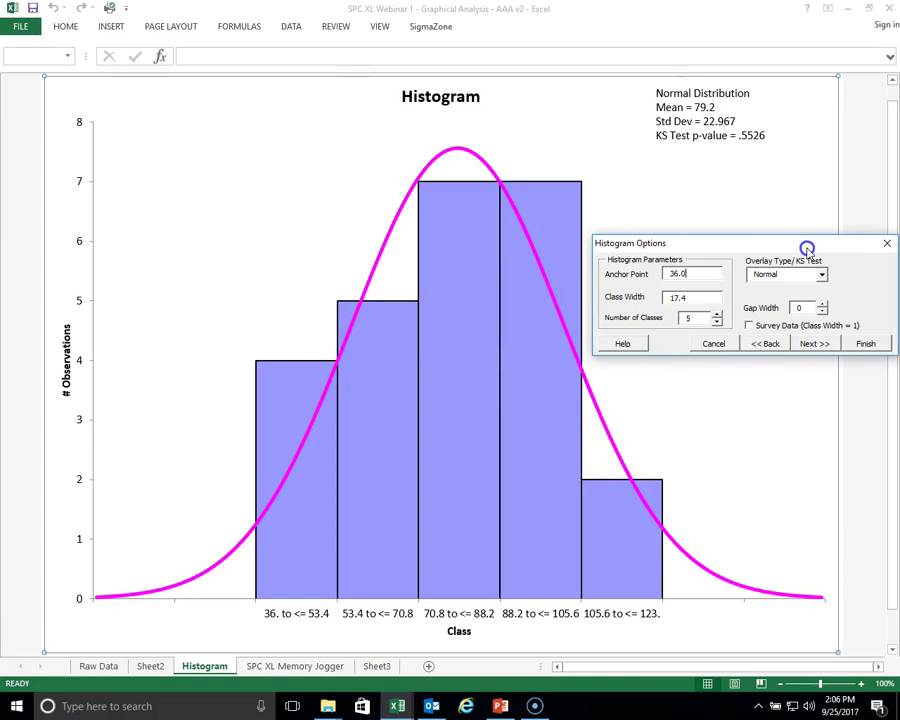
pyautogui.moveTo(396, 706)
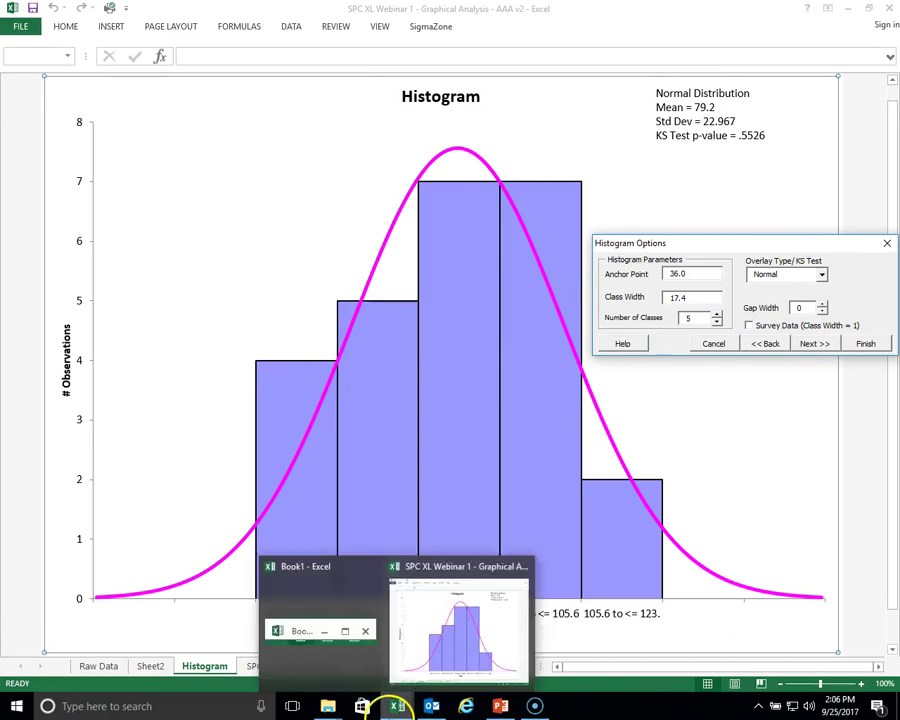
pyautogui.click(679, 466)
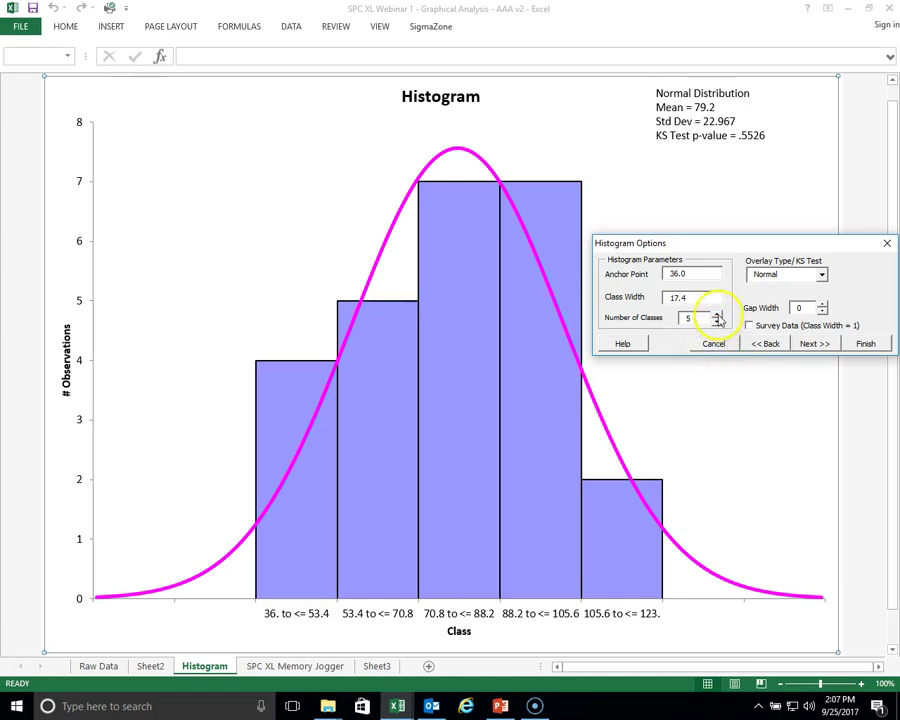
pyautogui.click(716, 316)
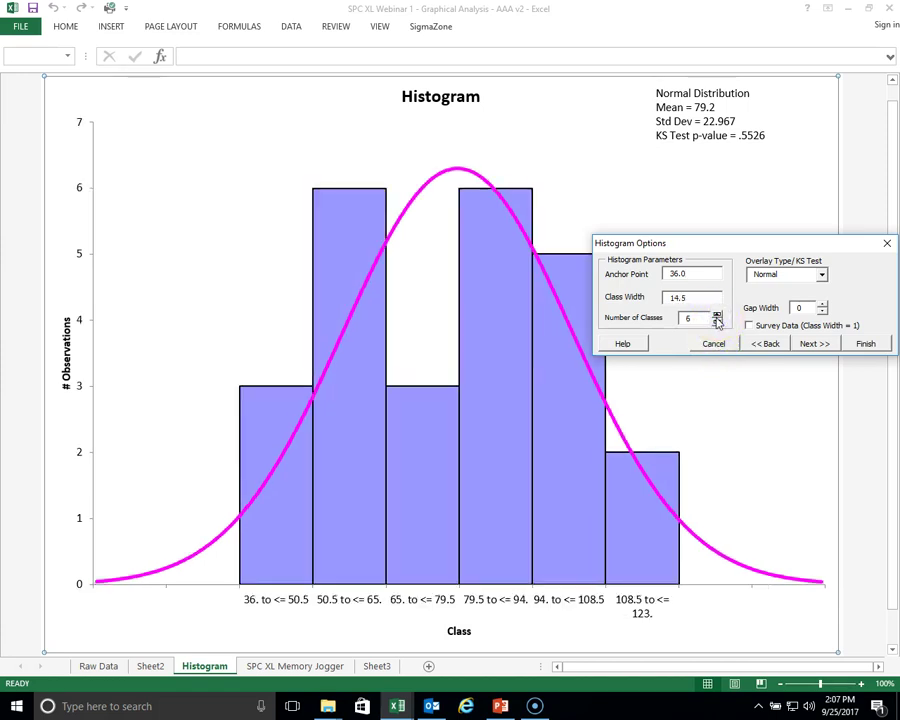
pyautogui.click(716, 316)
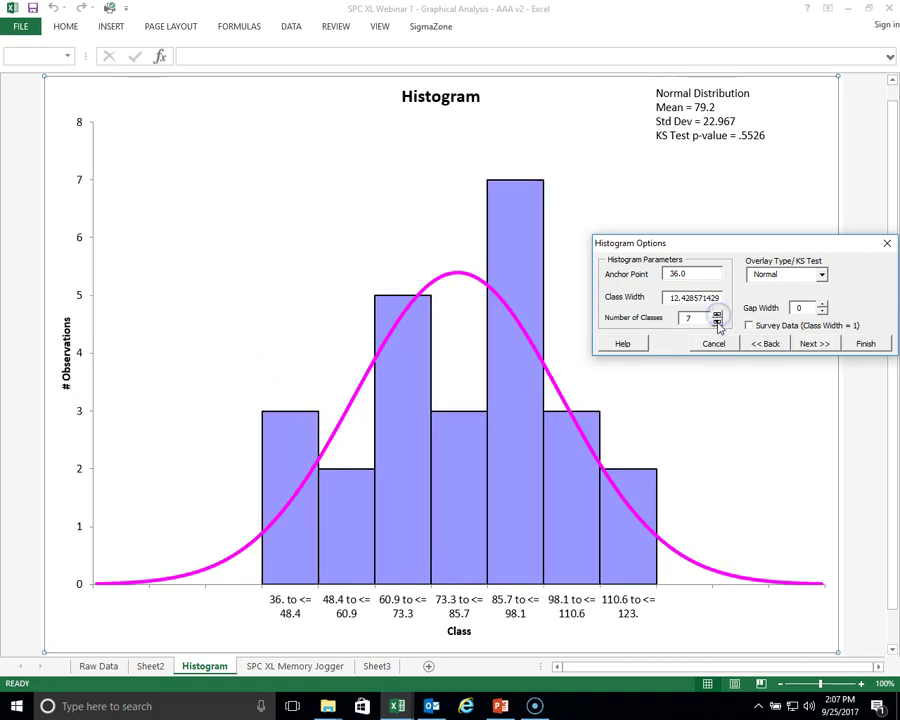
pyautogui.click(716, 321)
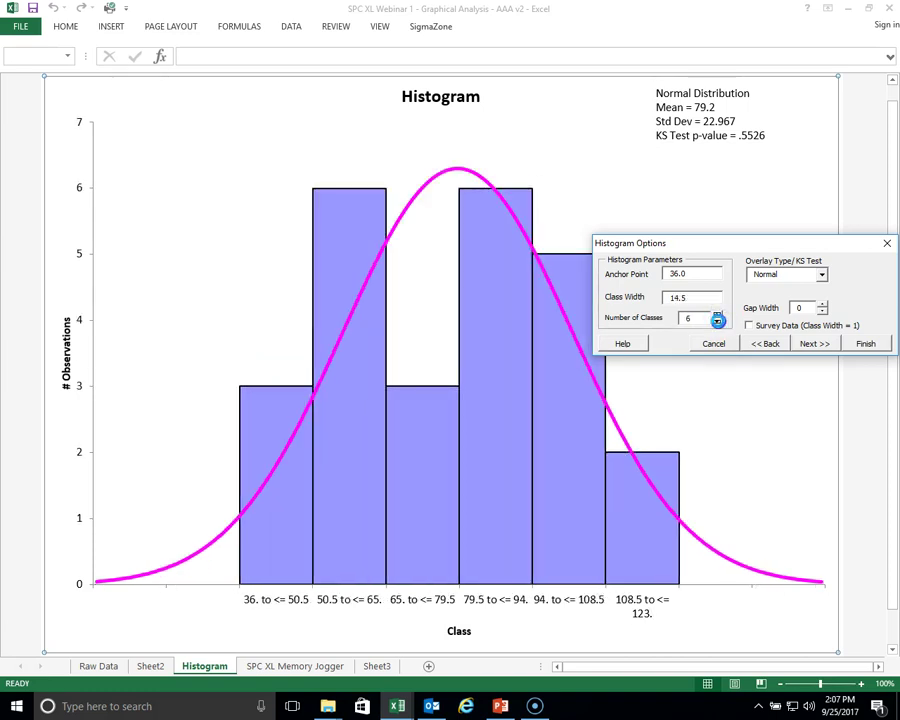
pyautogui.click(716, 321)
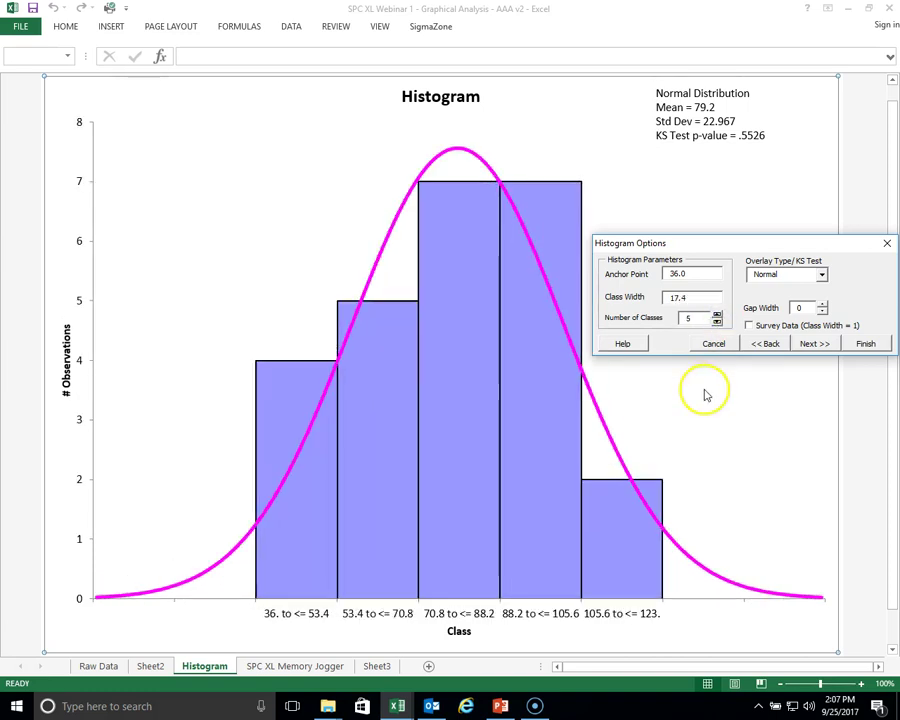
# Try removing the overlay and fitting an Exponential curve instead of Normal.
pyautogui.click(822, 275)
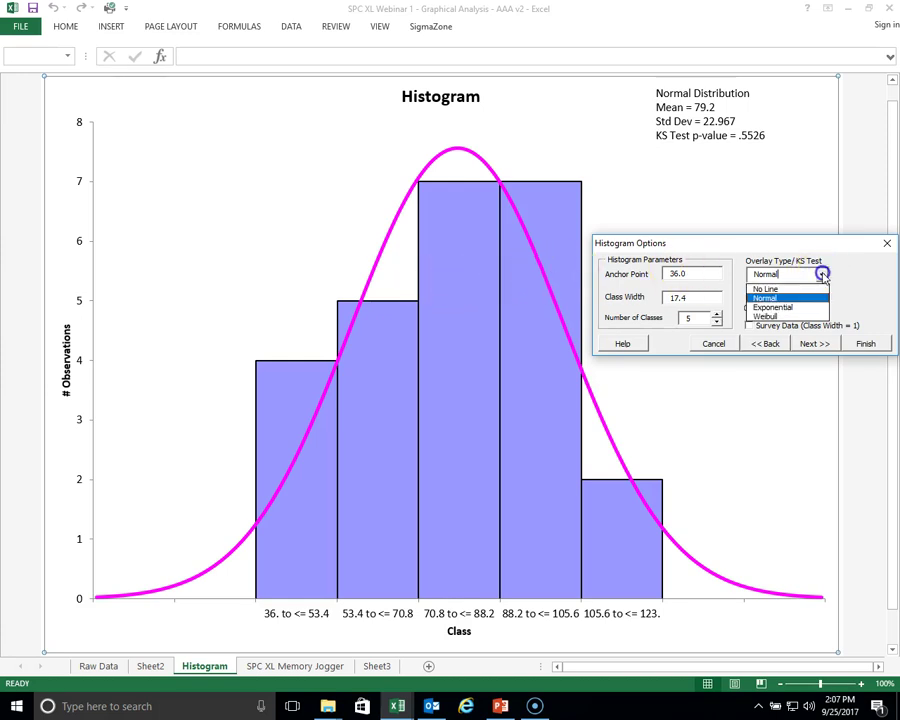
pyautogui.click(776, 288)
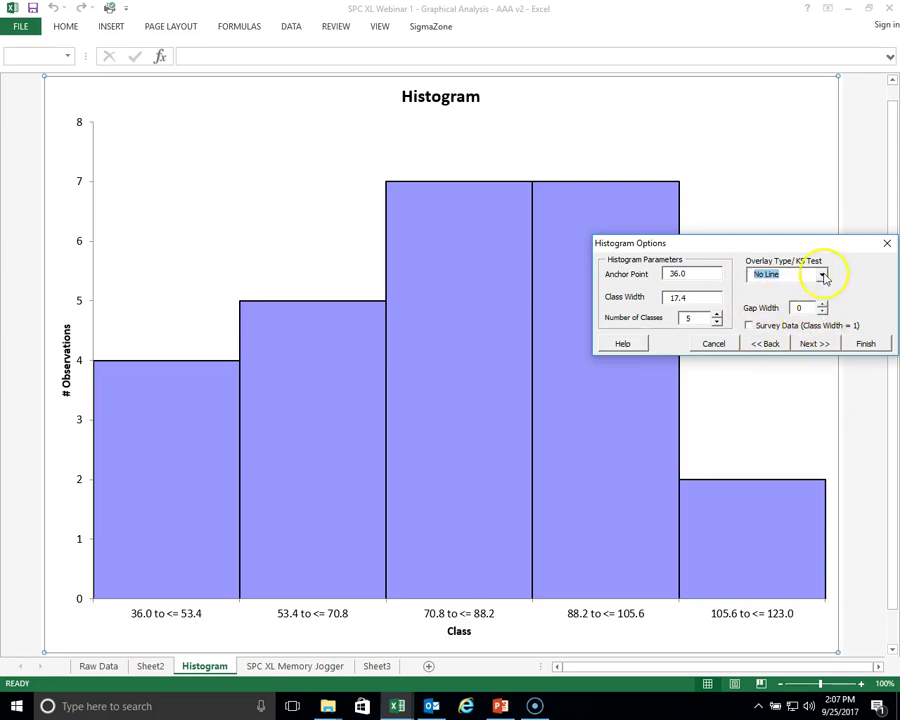
pyautogui.click(822, 274)
pyautogui.click(786, 299)
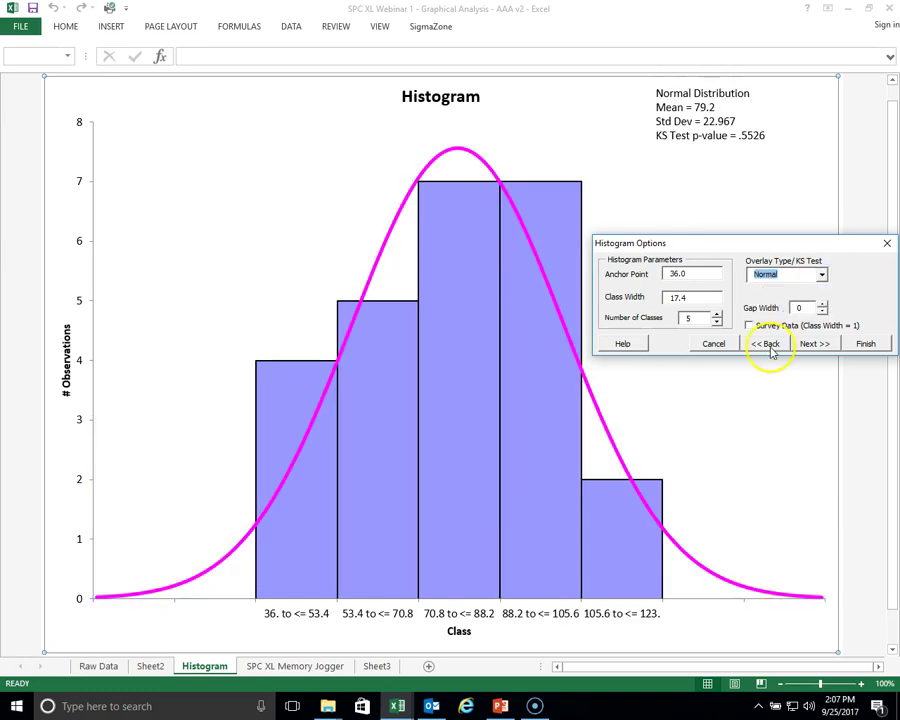
pyautogui.click(822, 275)
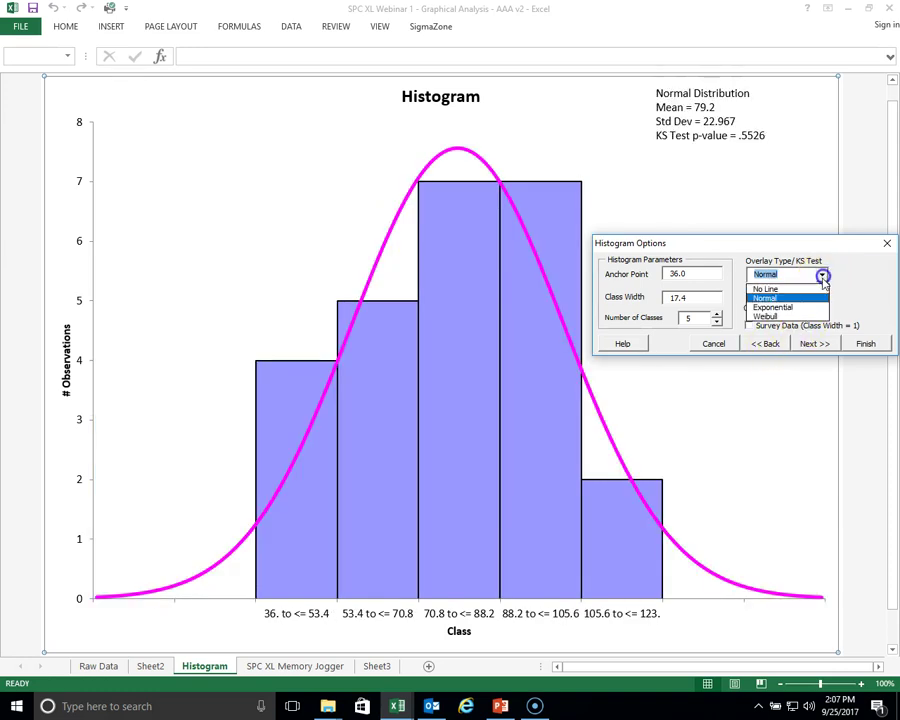
pyautogui.click(774, 307)
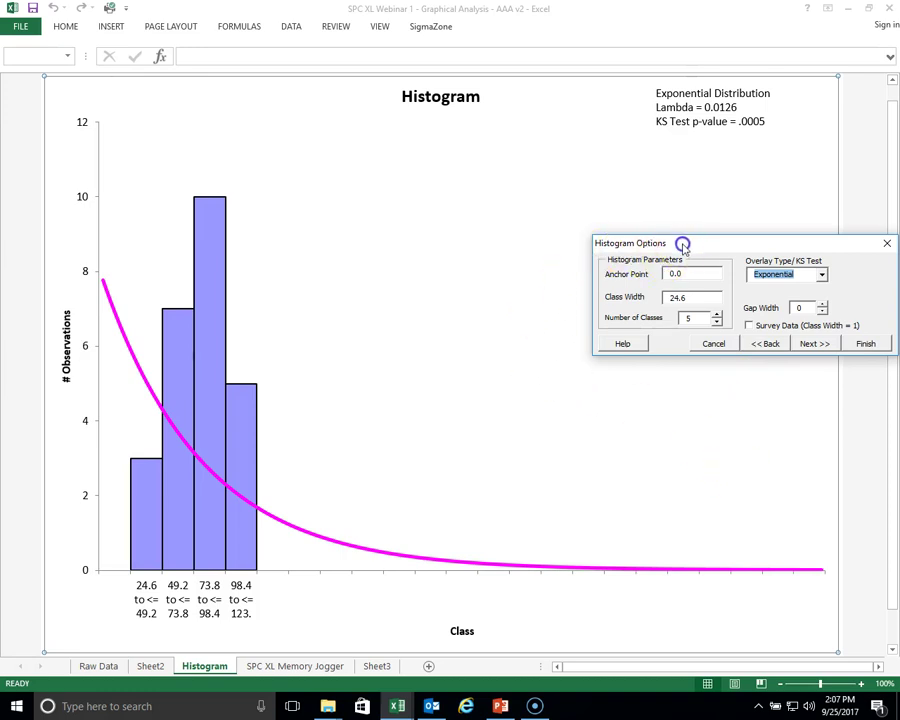
pyautogui.moveTo(683, 248); pyautogui.dragTo(543, 272)
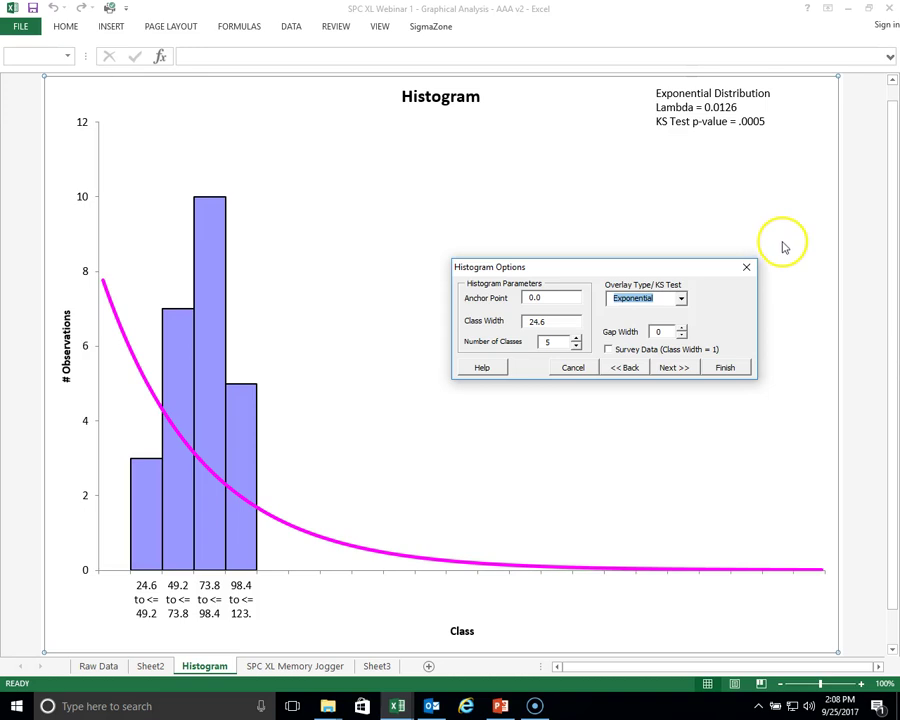
# Switch the overlay back to Normal and move the options dialog off the bars.
pyautogui.click(681, 299)
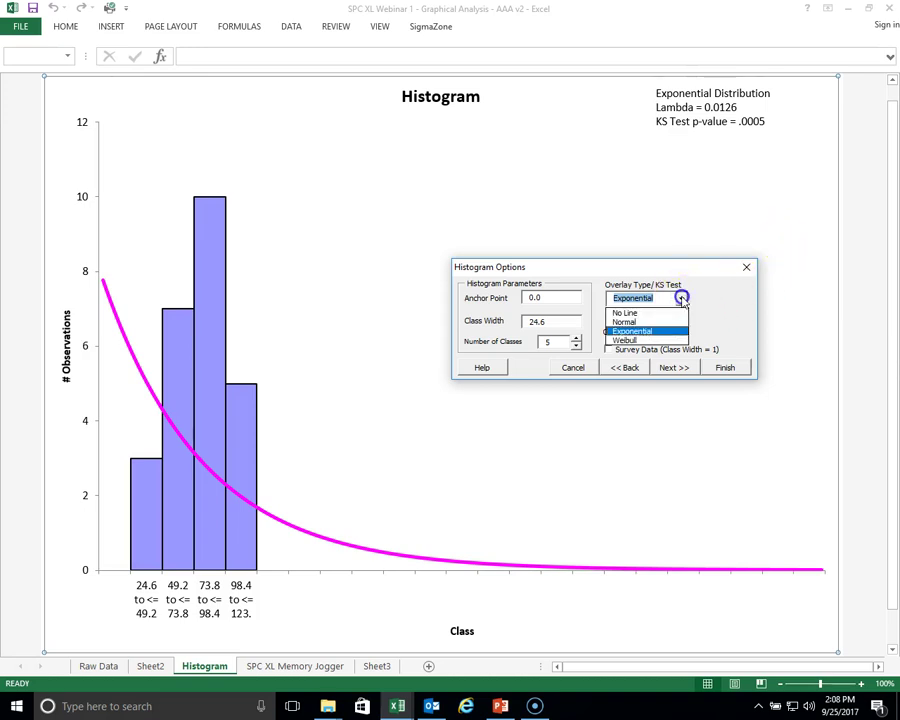
pyautogui.click(630, 321)
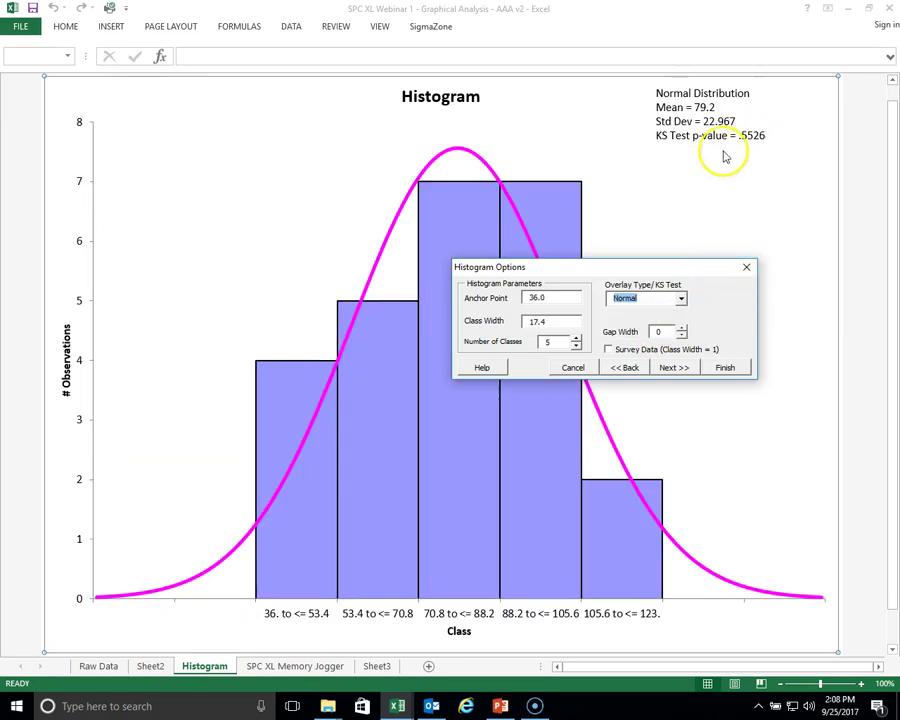
pyautogui.moveTo(658, 278); pyautogui.dragTo(808, 244)
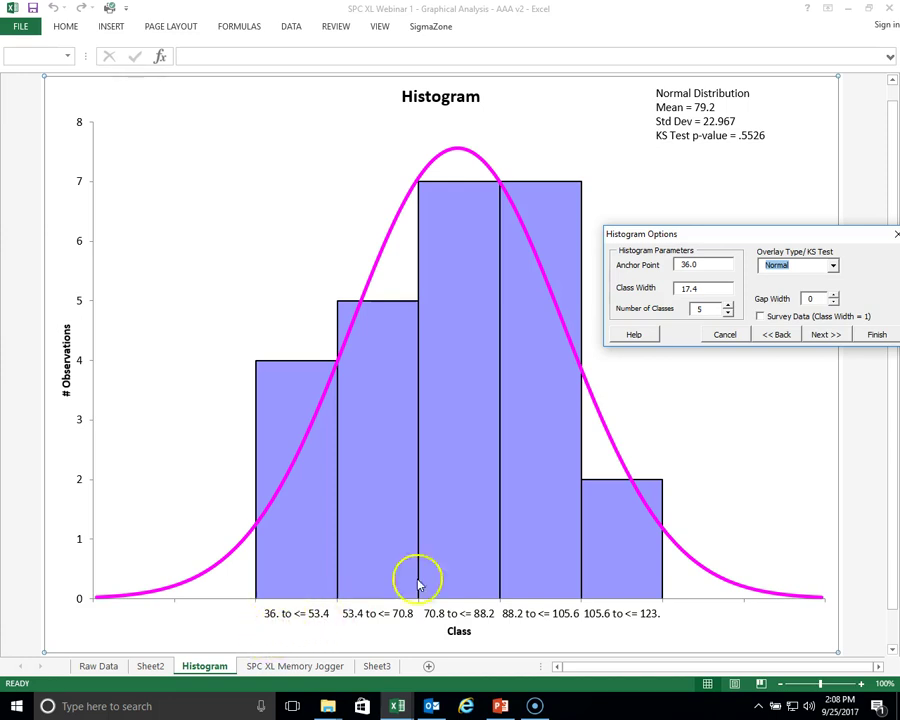
# Change the histogram's class width to 15.
pyautogui.click(690, 287)
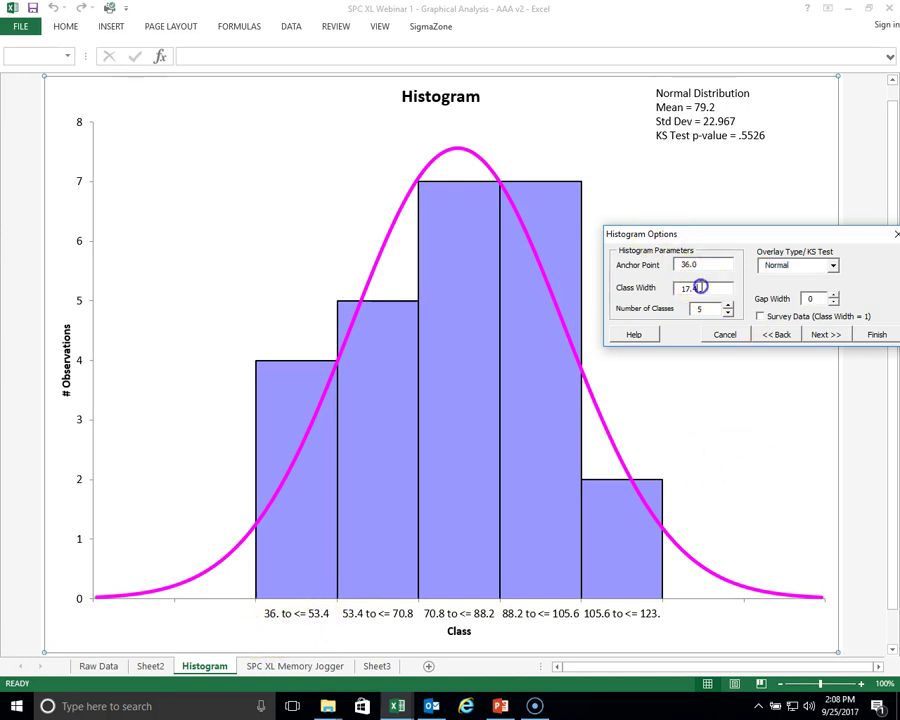
pyautogui.press('BackSpace')
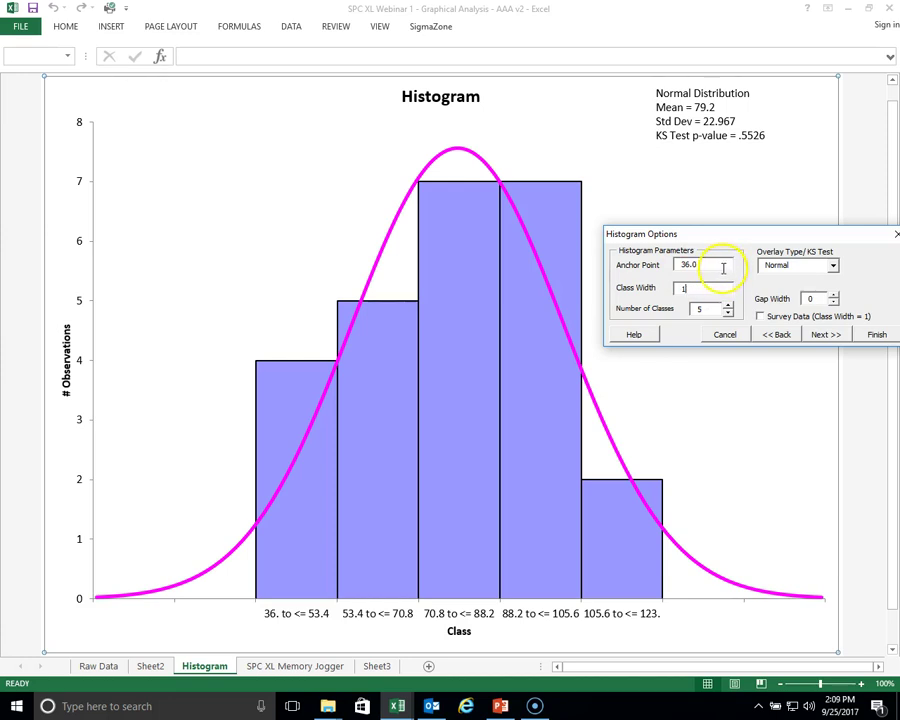
pyautogui.write('5')
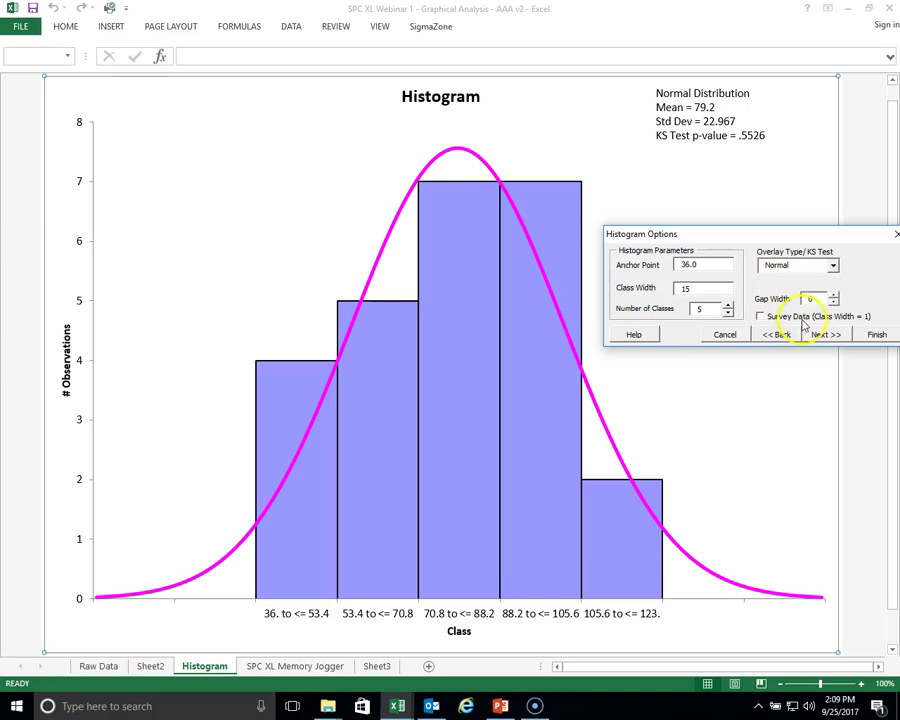
pyautogui.press('Tab')
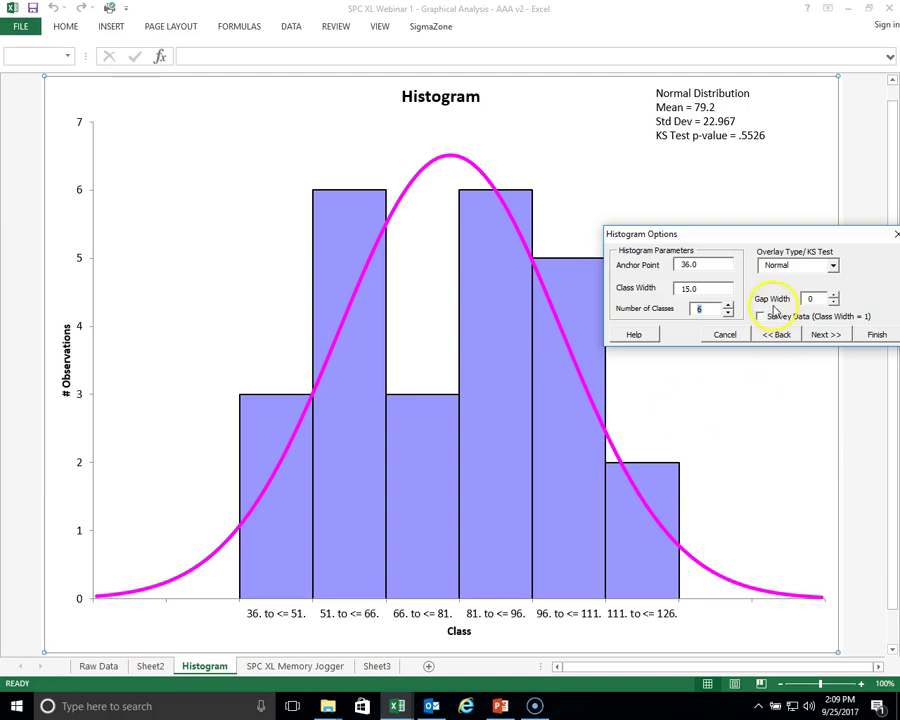
# Set the anchor point to 35 and re-enter class width 15, giving six classes.
pyautogui.click(699, 264)
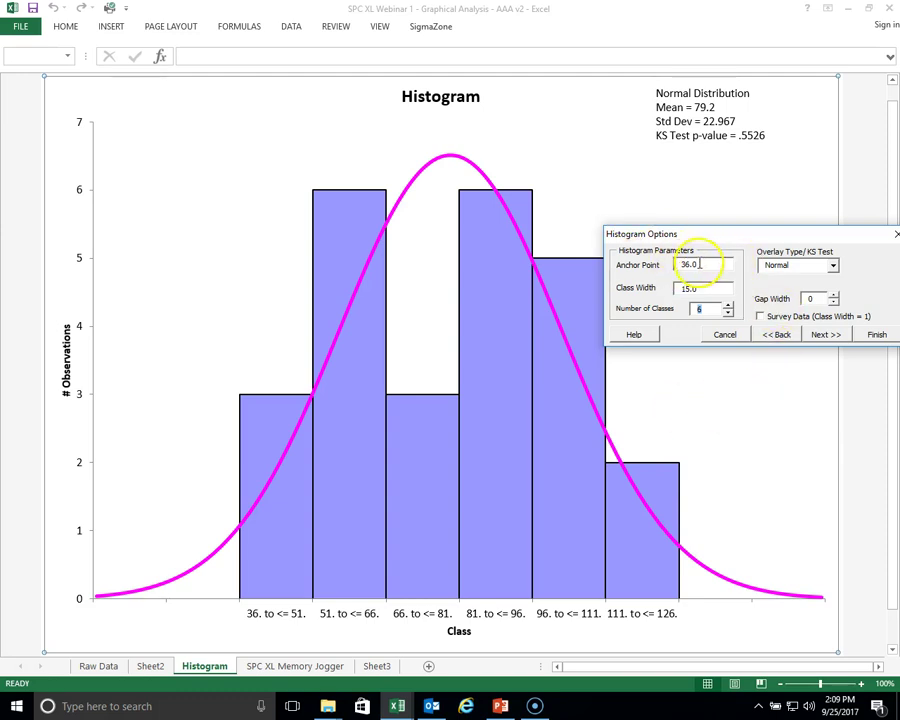
pyautogui.click(744, 262)
pyautogui.press('BackSpace')
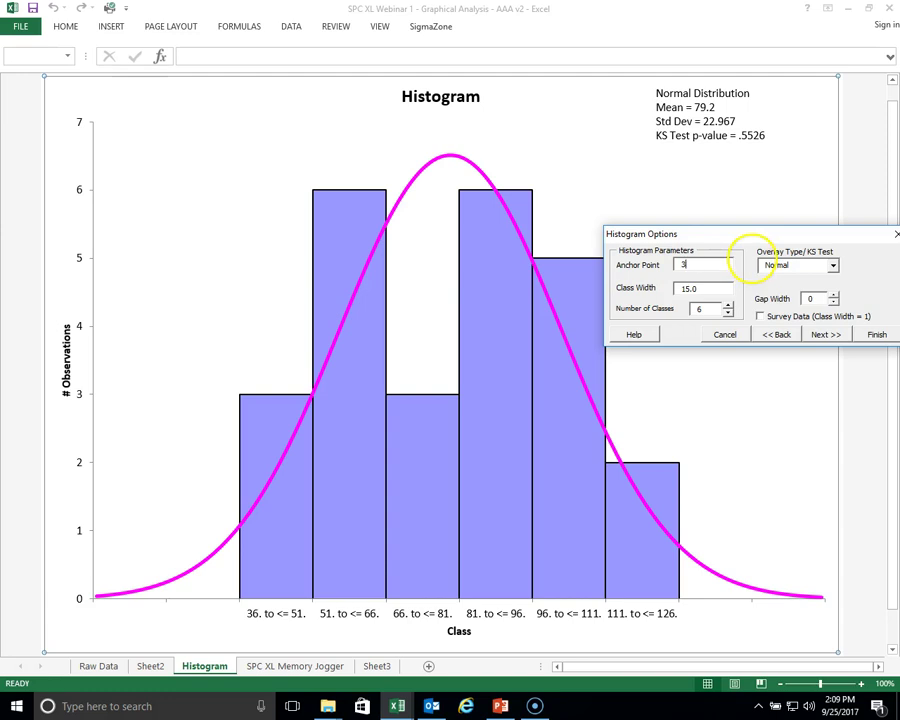
pyautogui.write('5')
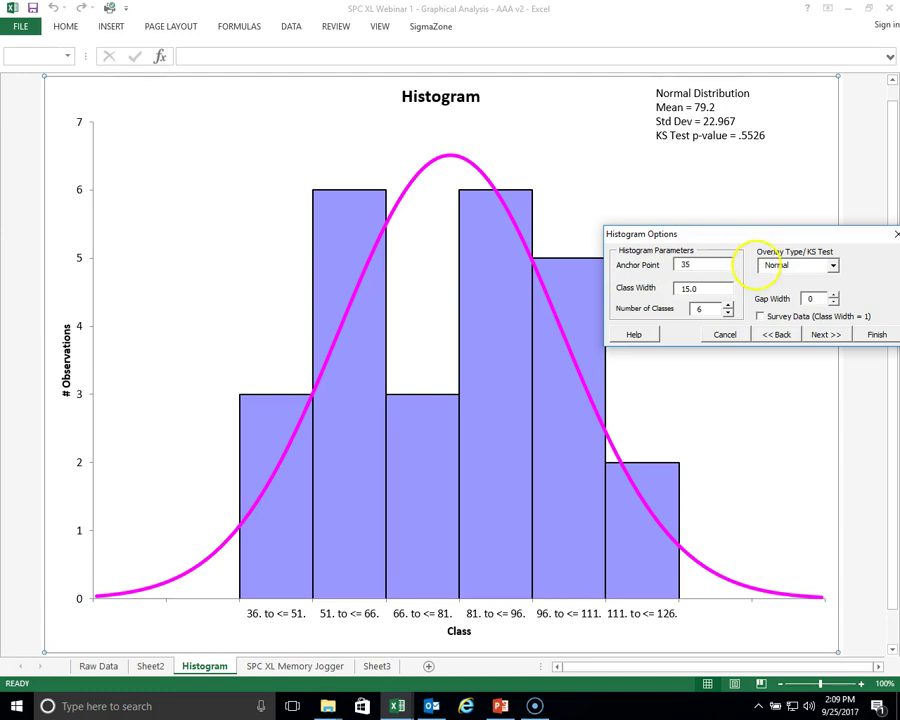
pyautogui.press('Tab')
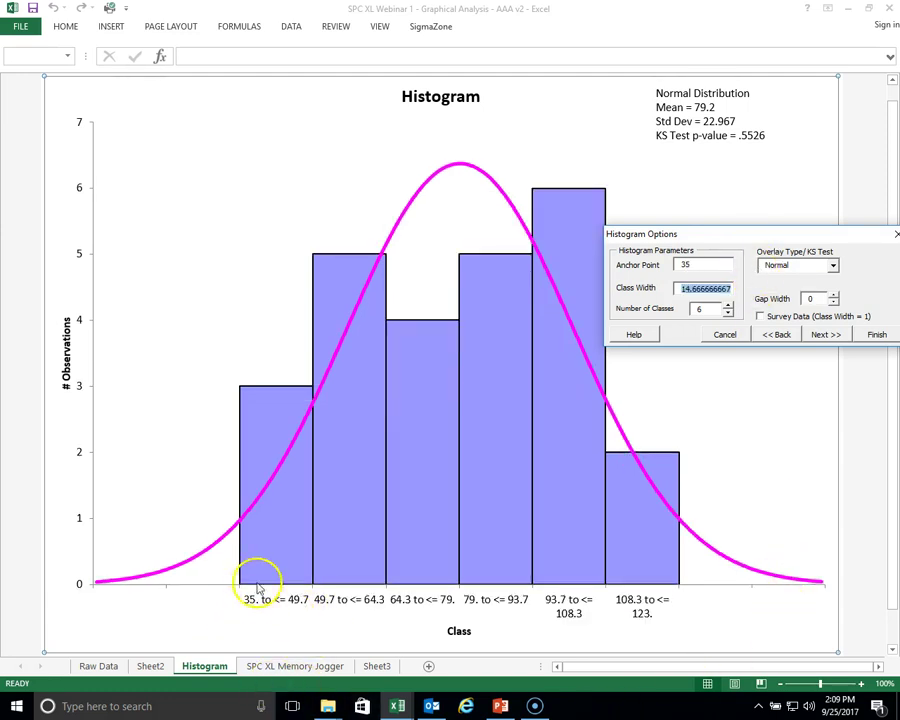
pyautogui.moveTo(705, 291); pyautogui.dragTo(717, 288)
pyautogui.doubleClick(719, 290)
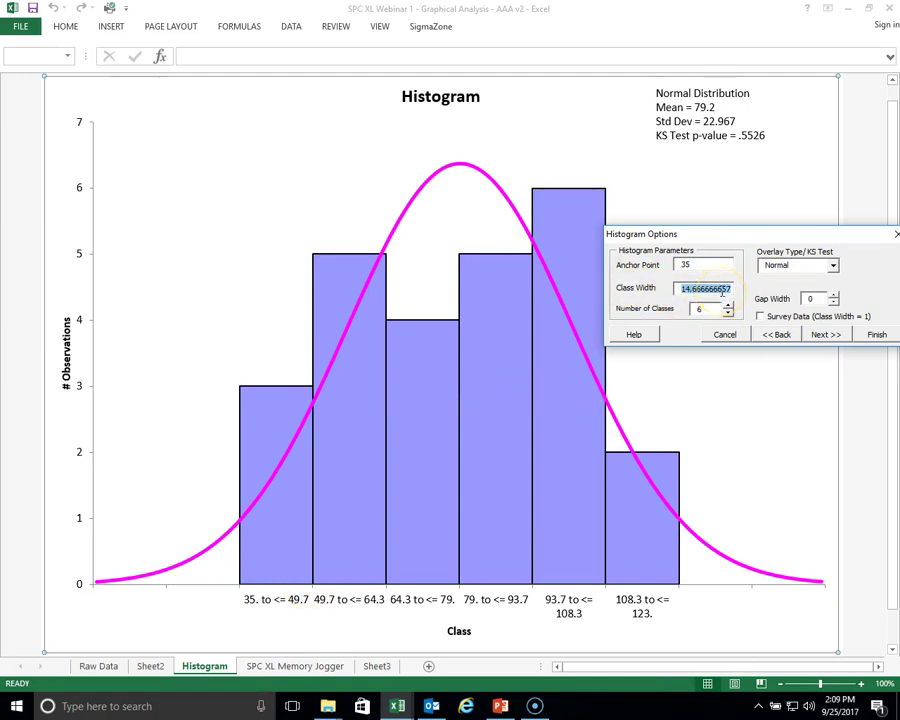
pyautogui.write('15')
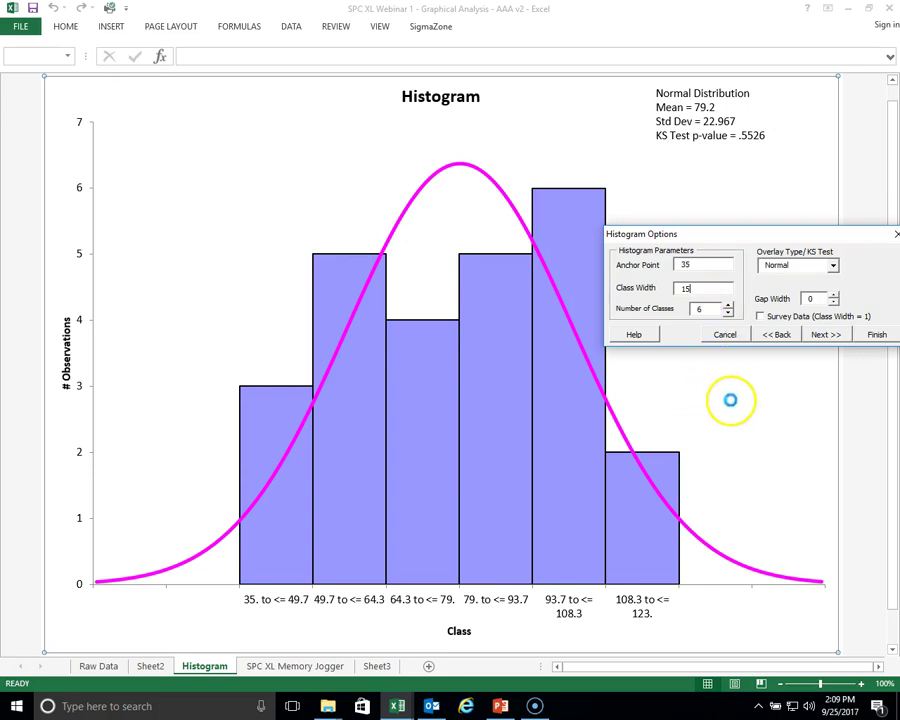
pyautogui.press('Tab')
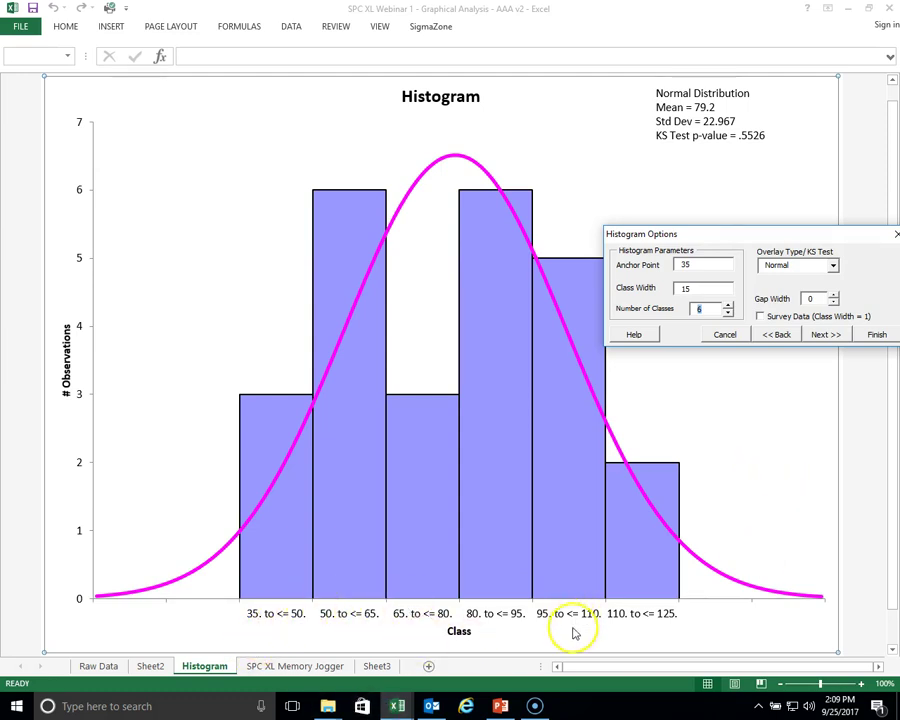
# Move on to Histogram Titles, showing defaults Histogram, Class and # Observations.
pyautogui.click(843, 517)
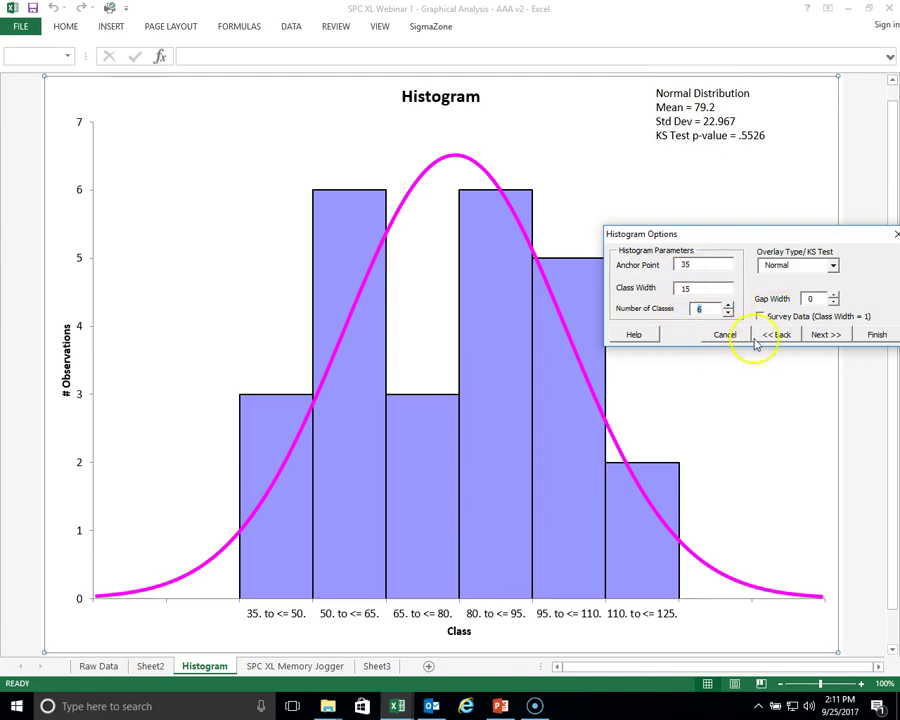
# Title the chart 'Wait Times for Neurology Appointment', label the X axis 'Days', and finish.
pyautogui.click(822, 335)
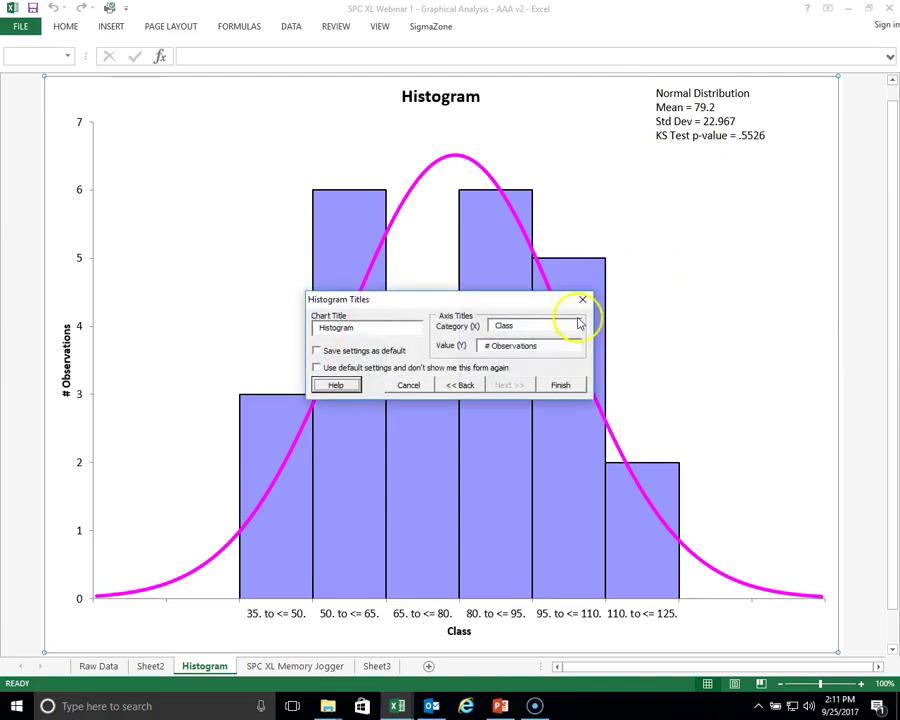
pyautogui.moveTo(513, 300); pyautogui.dragTo(782, 333)
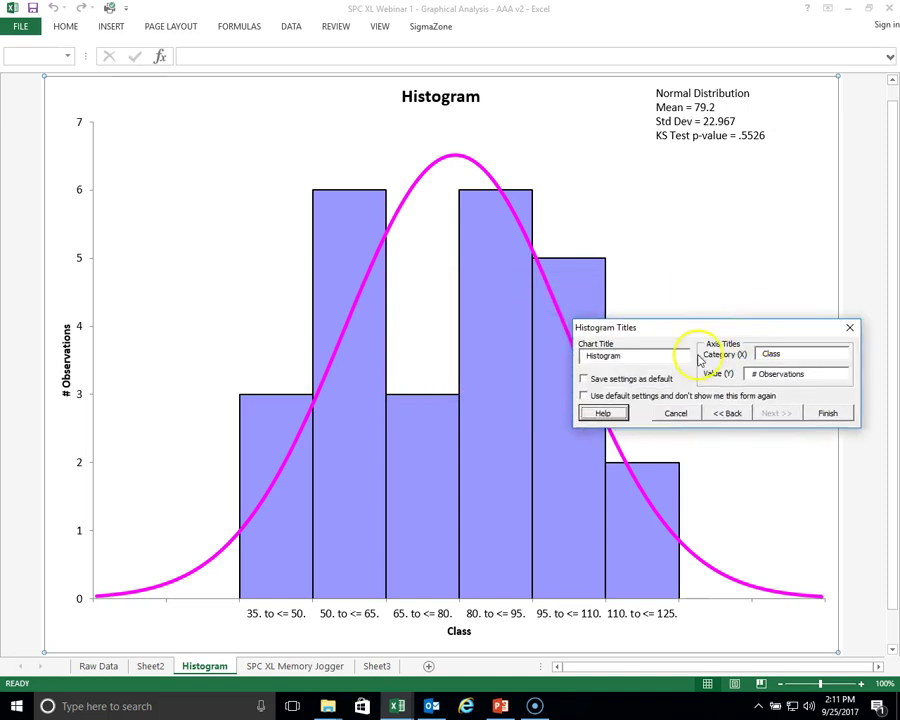
pyautogui.click(630, 358)
pyautogui.press('BackSpace')
pyautogui.press('BackSpace')
pyautogui.press('BackSpace')
pyautogui.press('BackSpace')
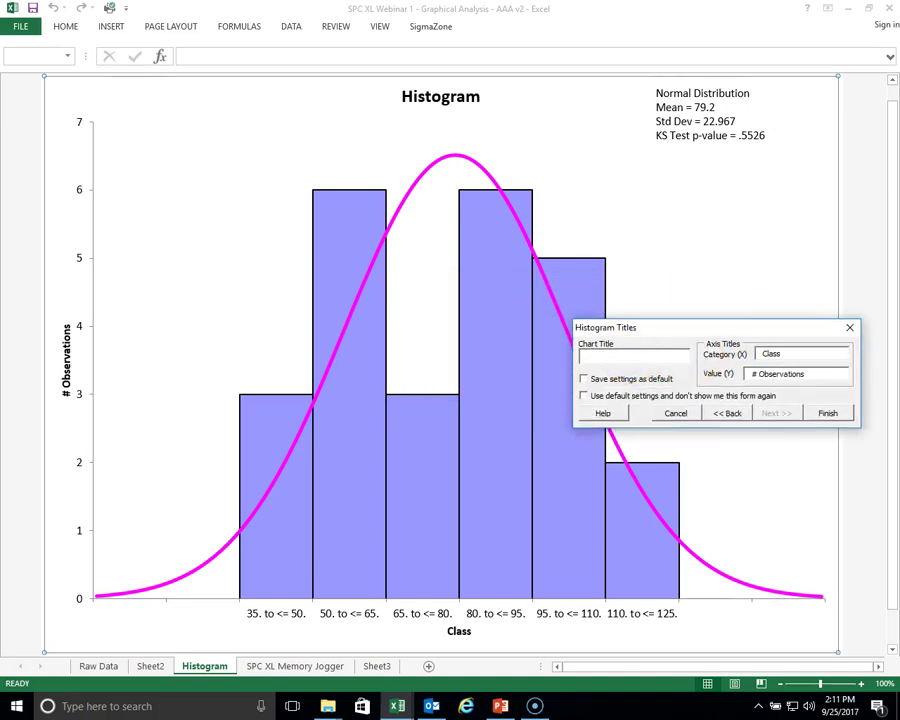
pyautogui.write('Wi')
pyautogui.write('t')
pyautogui.write('it Times ')
pyautogui.write('for Neurol')
pyautogui.write('ogy Appointment')
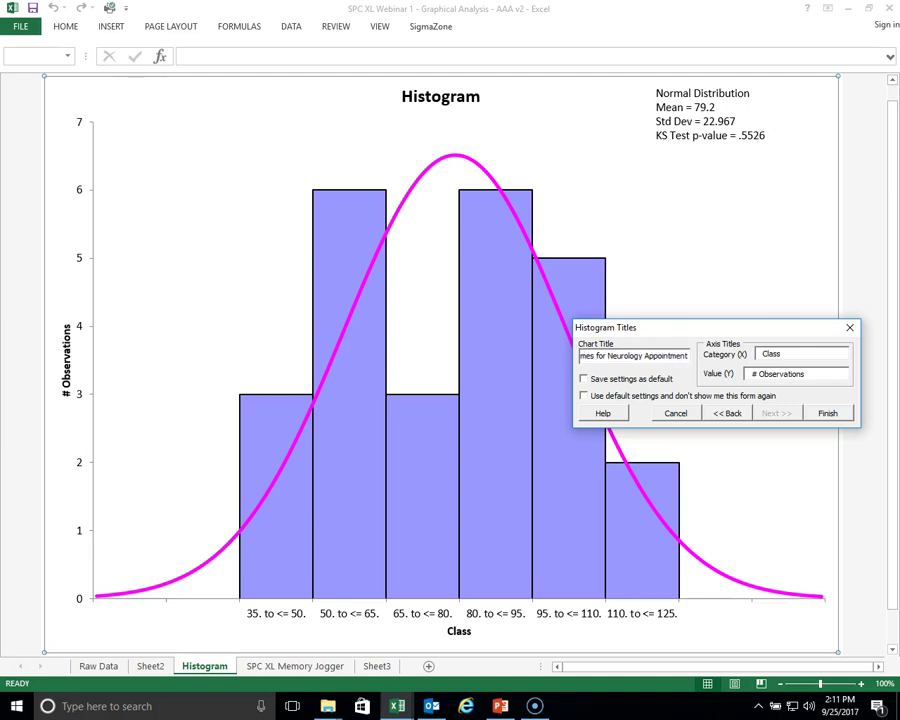
pyautogui.press('Tab')
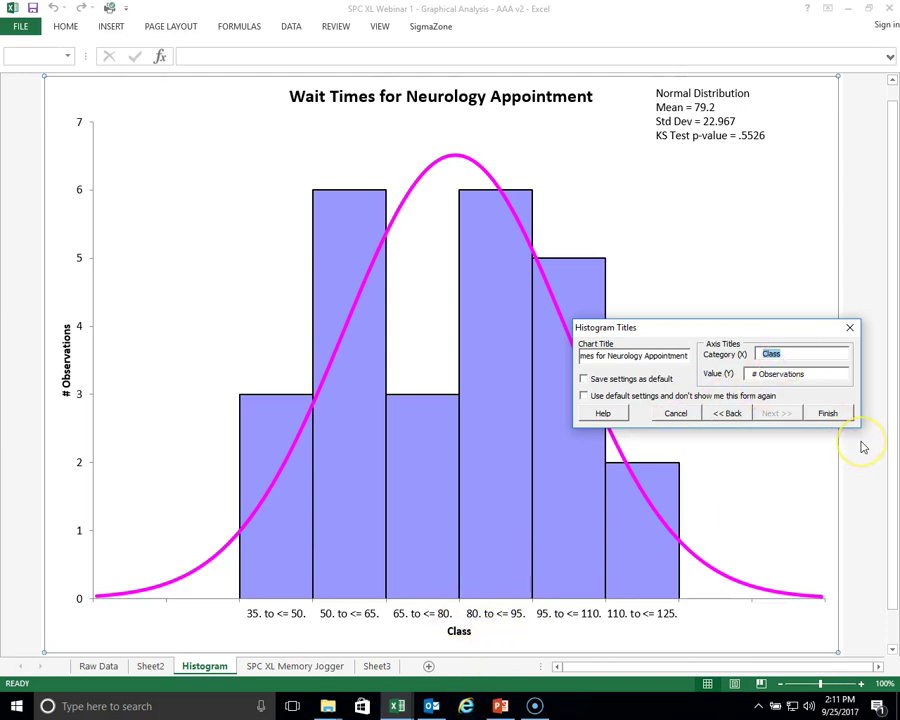
pyautogui.write('Days')
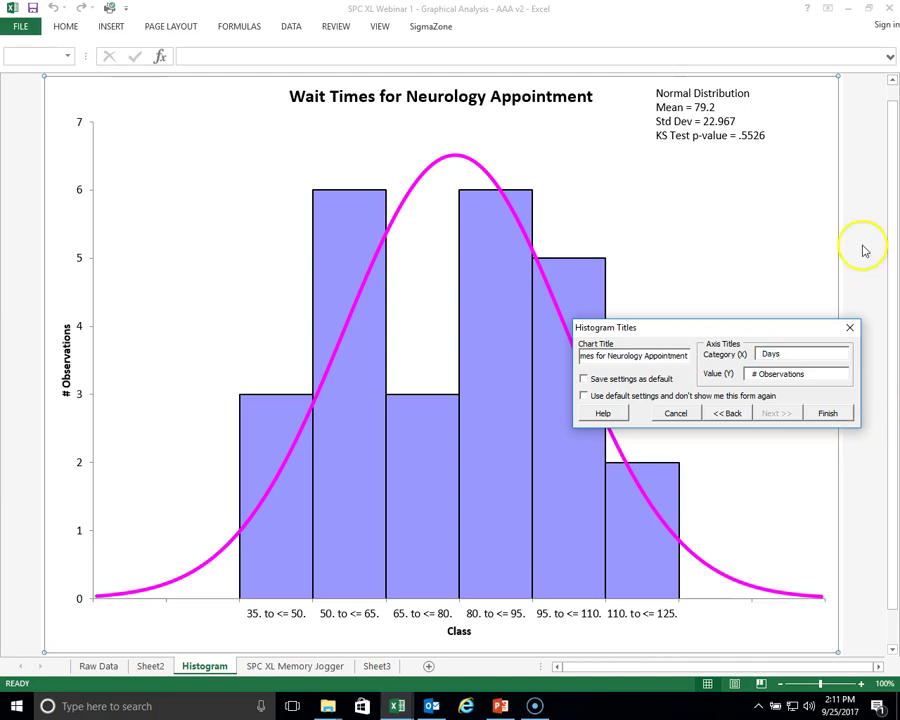
pyautogui.click(829, 413)
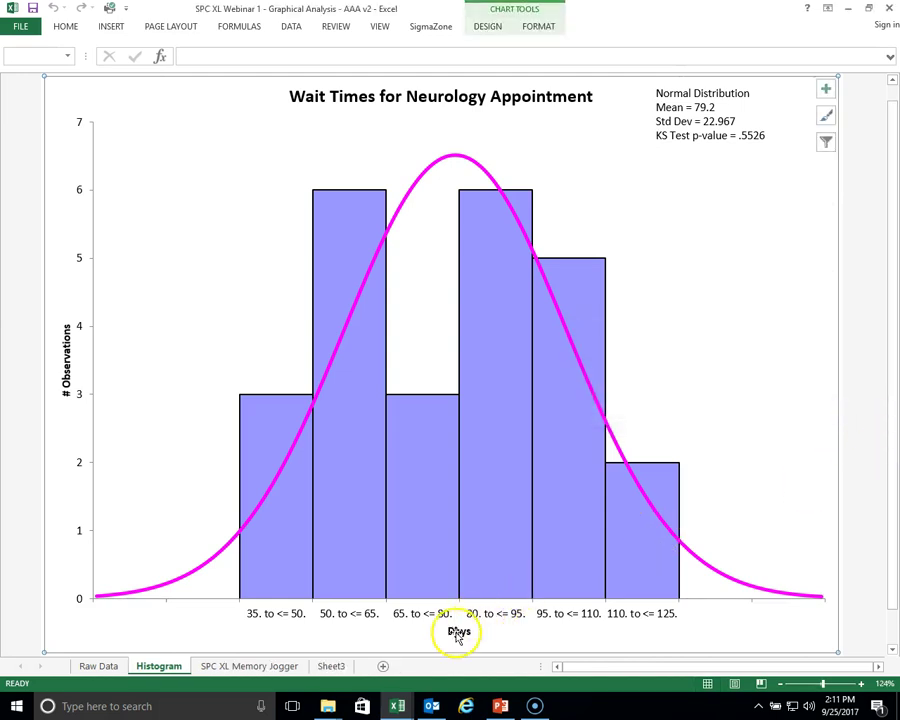